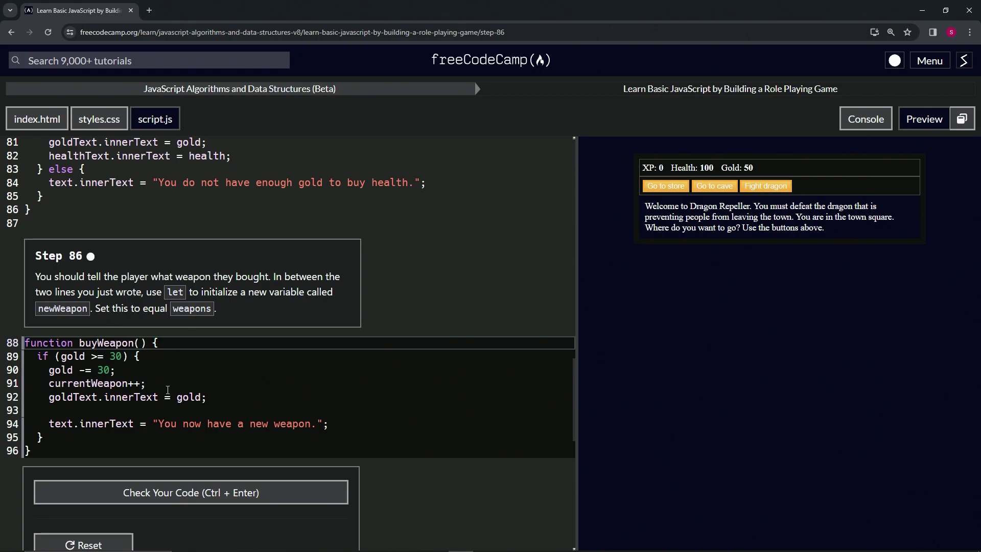
Step: Write let newWeapon = weapons; on blank line 93 in buyWeapon, fixing typos
{"action": "left_click", "coordinate": [178, 412]}
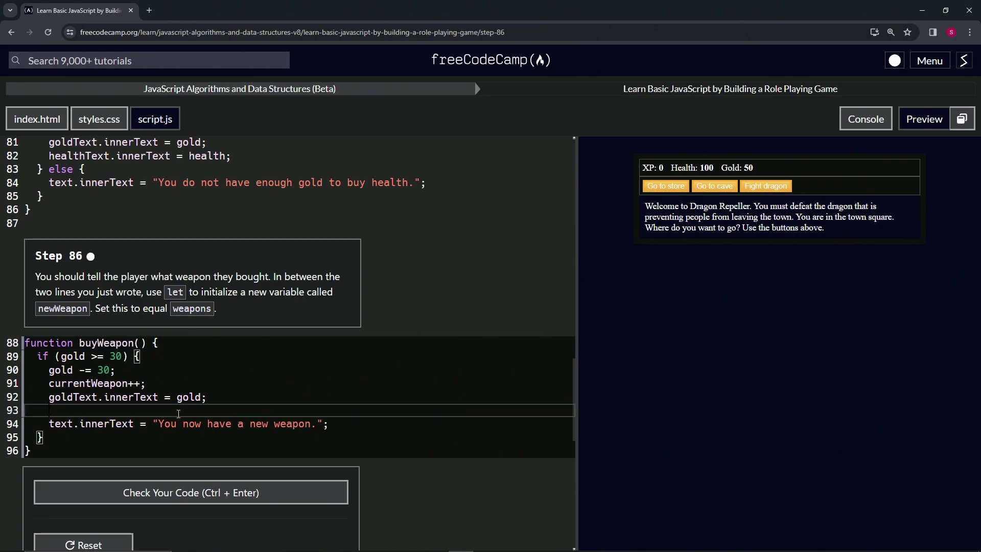
{"action": "type", "text": "let "}
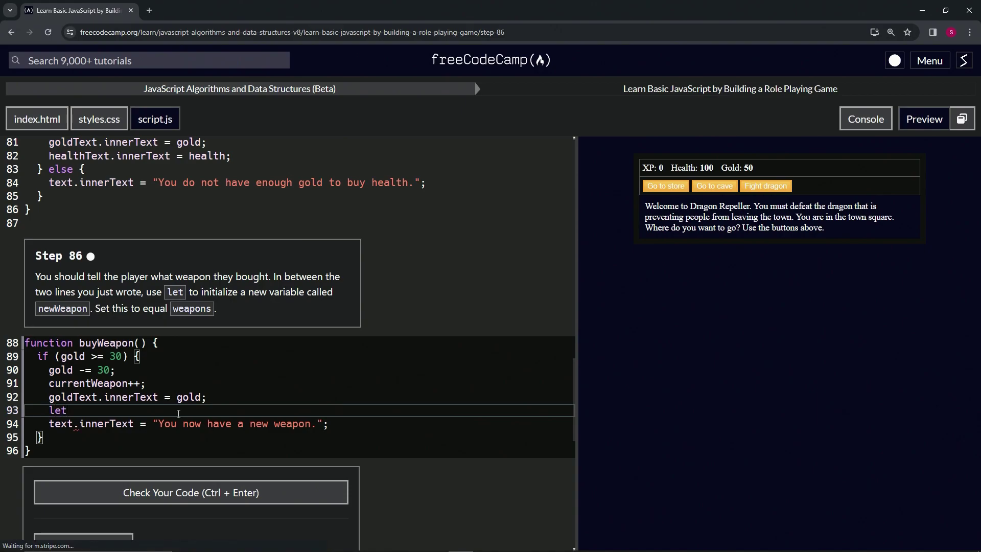
{"action": "type", "text": "newWeapon ="}
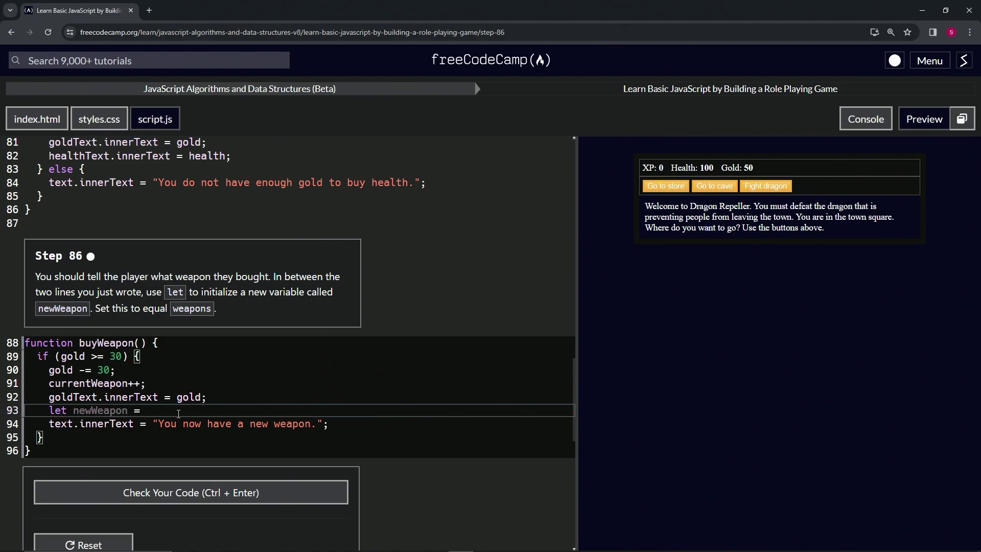
{"action": "type", "text": " weapons"}
{"action": "key", "text": "BackSpace"}
{"action": "type", "text": ";"}
{"action": "type", "text": "["}
{"action": "type", "text": "curent"}
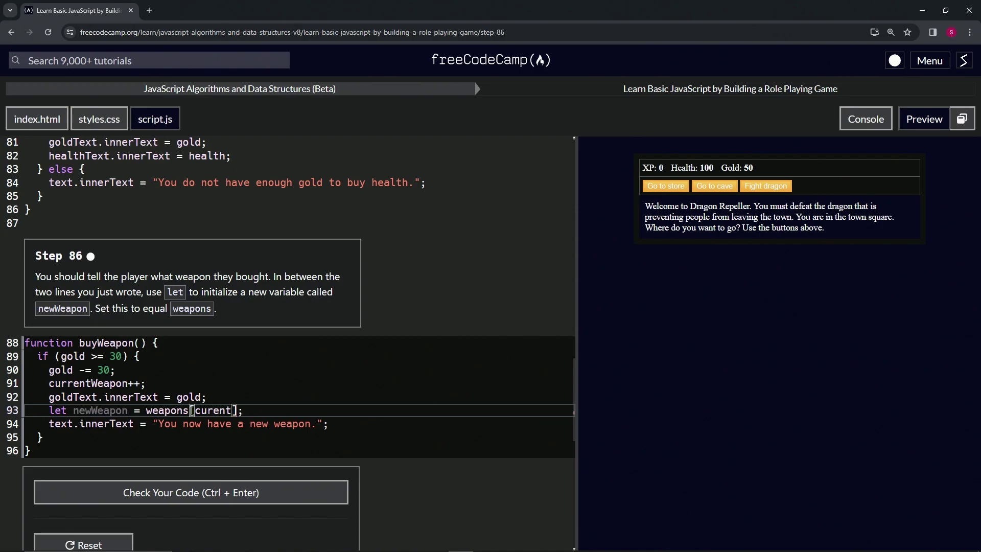
{"action": "type", "text": "W"}
{"action": "key", "text": "BackSpace"}
{"action": "key", "text": "BackSpace"}
{"action": "key", "text": "BackSpace"}
{"action": "type", "text": "w"}
Step: Try a weapons[currentWeapon] index copied from line 91, then remove it
{"action": "double_click", "coordinate": [107, 383]}
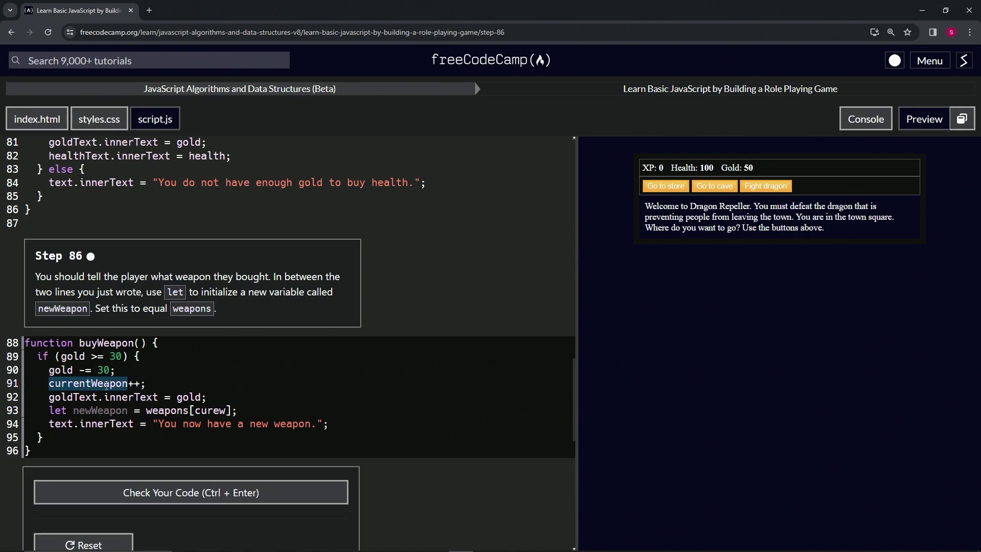
{"action": "key", "text": "ctrl+c"}
{"action": "double_click", "coordinate": [211, 410]}
{"action": "key", "text": "ctrl+v"}
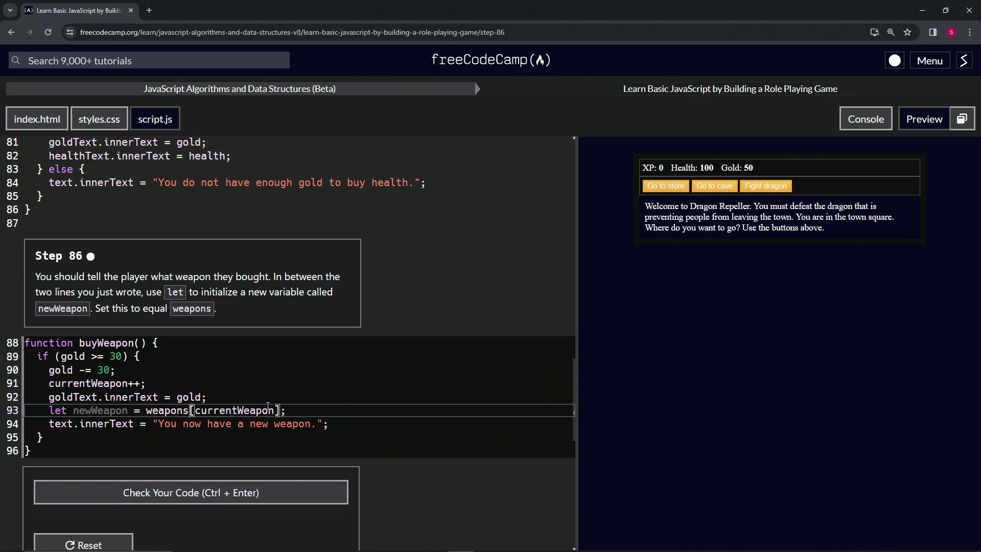
{"action": "key", "text": "ctrl+v"}
{"action": "key", "text": "ctrl+z"}
{"action": "key", "text": "BackSpace"}
{"action": "key", "text": "BackSpace"}
{"action": "key", "text": "BackSpace"}
{"action": "key", "text": "BackSpace"}
{"action": "key", "text": "BackSpace"}
{"action": "type", "text": "entW"}
{"action": "key", "text": "BackSpace"}
{"action": "key", "text": "BackSpace"}
{"action": "key", "text": "BackSpace"}
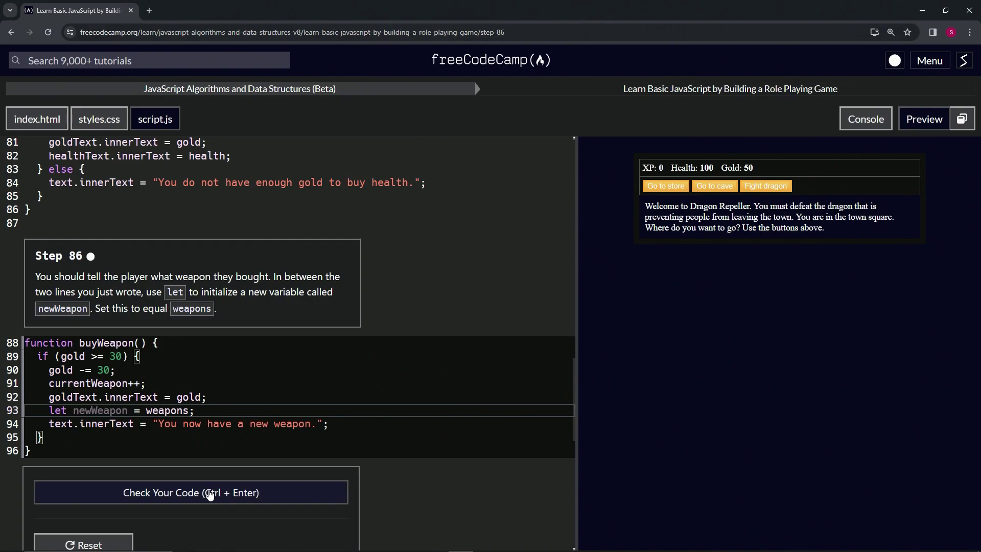
Step: Run Check Your Code on the newWeapon line and submit to reach Step 87
{"action": "left_click", "coordinate": [208, 492]}
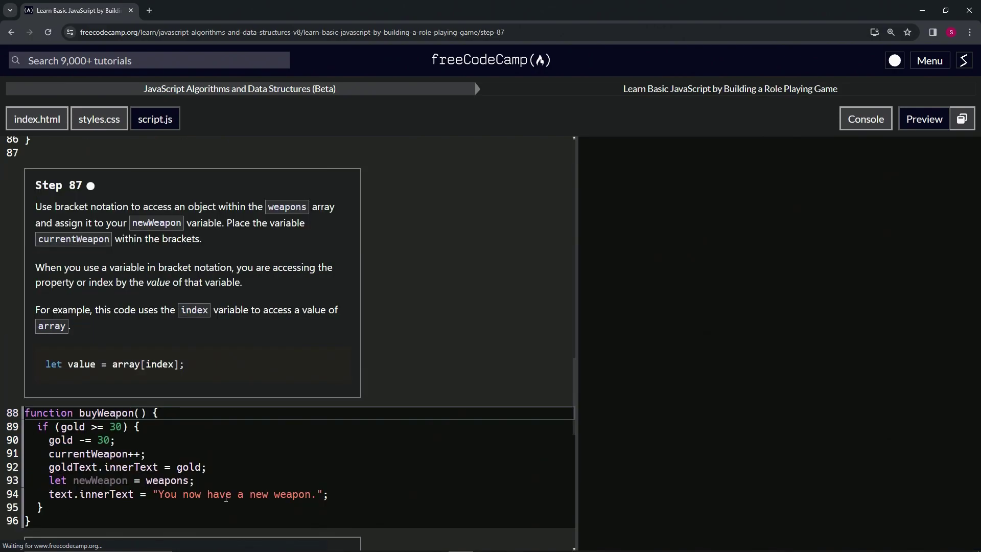
{"action": "left_click", "coordinate": [226, 506]}
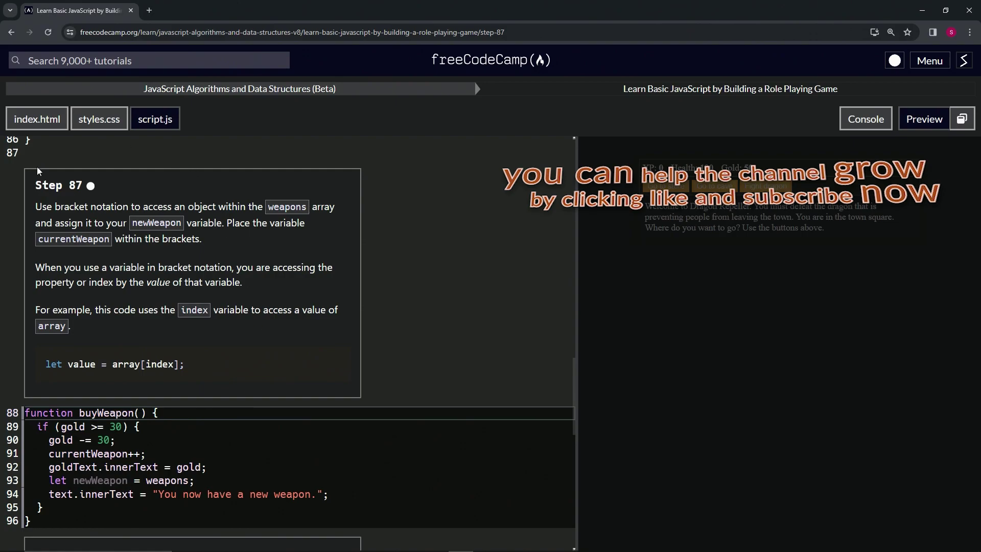